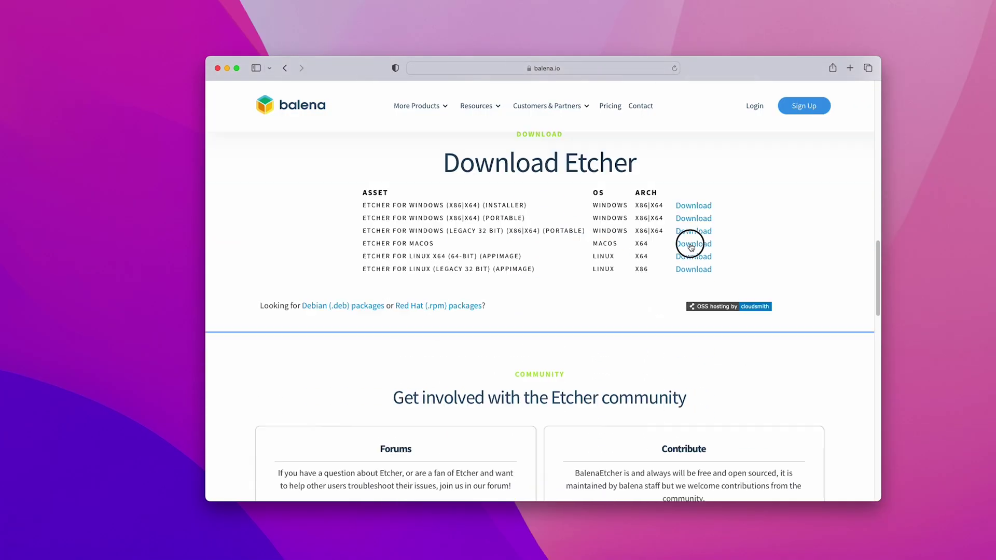
Step: Download balenaEtcher 1.14.3 for macOS, copy it to Applications, and launch it
click(692, 242)
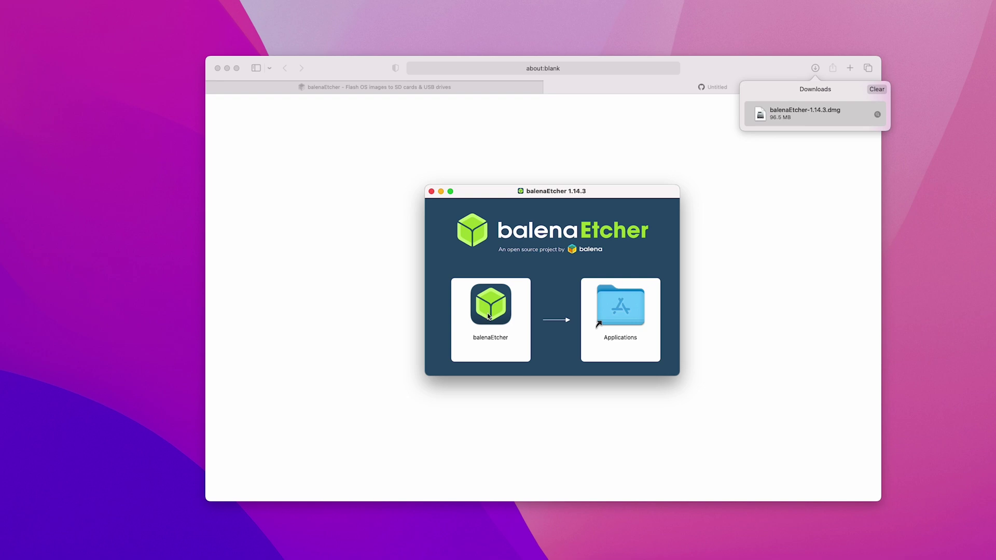
drag(490, 309, 598, 324)
key(alt+space)
text(balena)
key(Return)
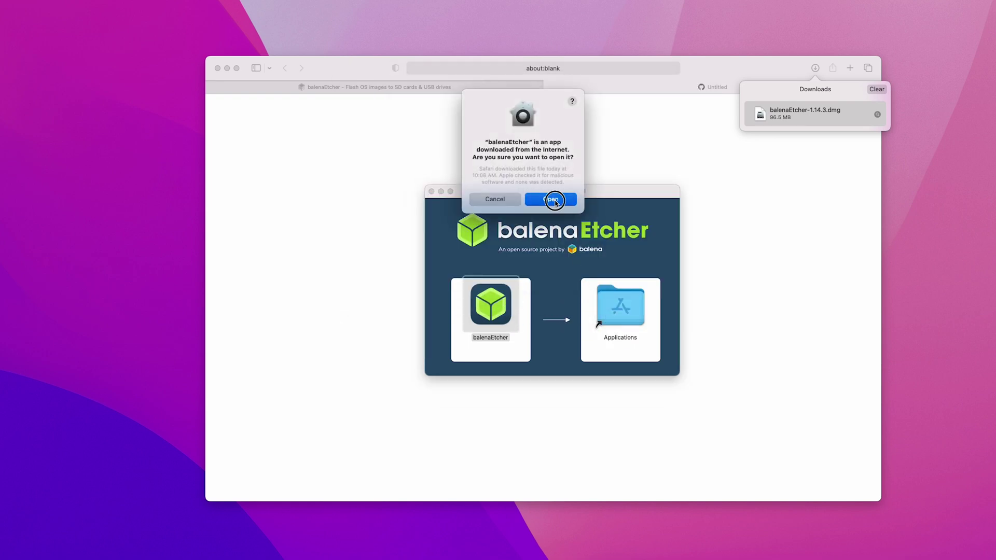
click(553, 200)
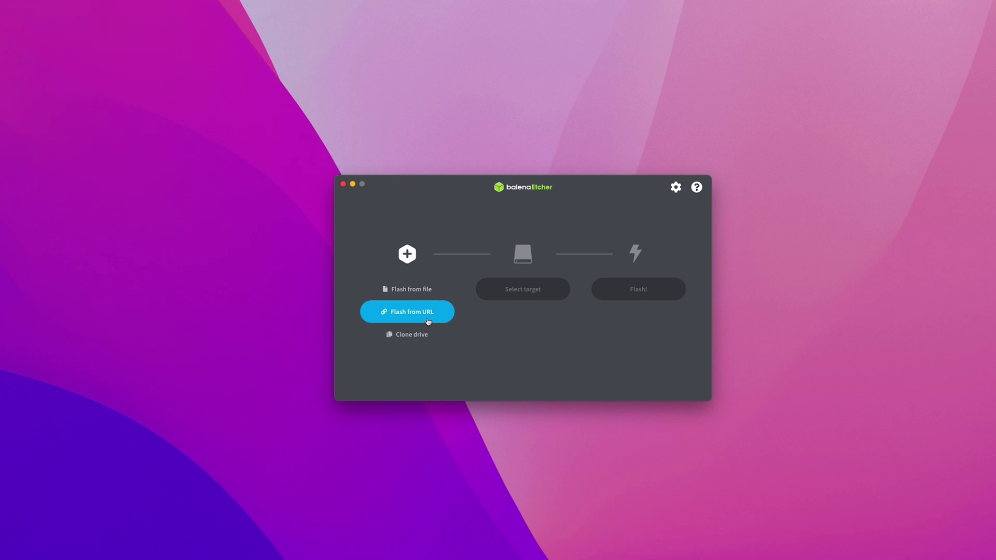
Step: Load the haos_rpi3-64-9.5.img.xz image into balenaEtcher from its recent GitHub release URL
click(429, 321)
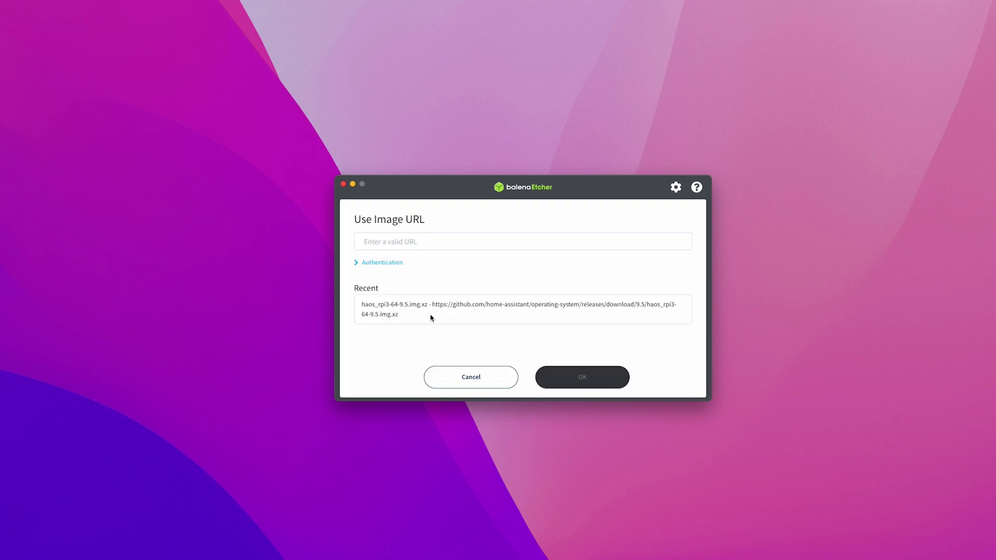
click(431, 318)
triple_click(464, 244)
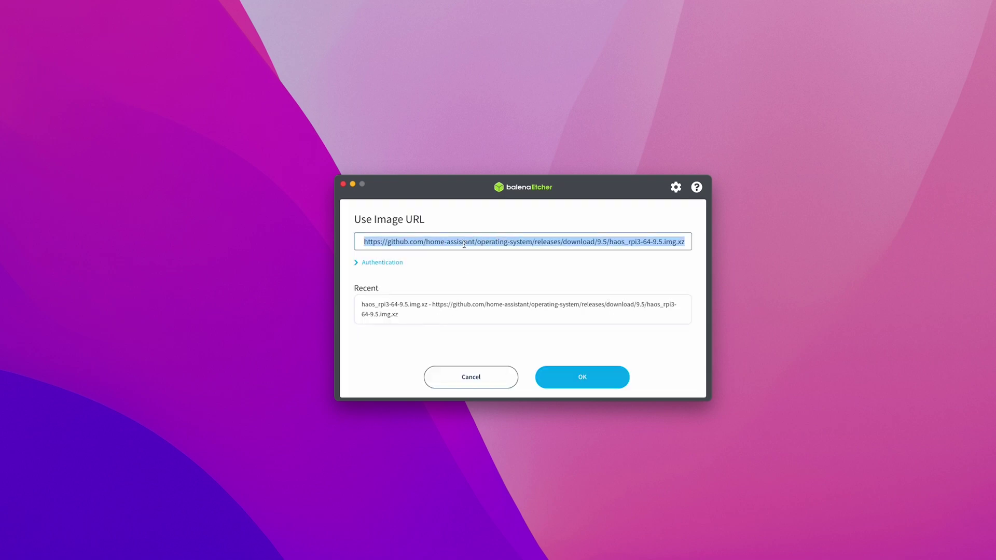
click(582, 381)
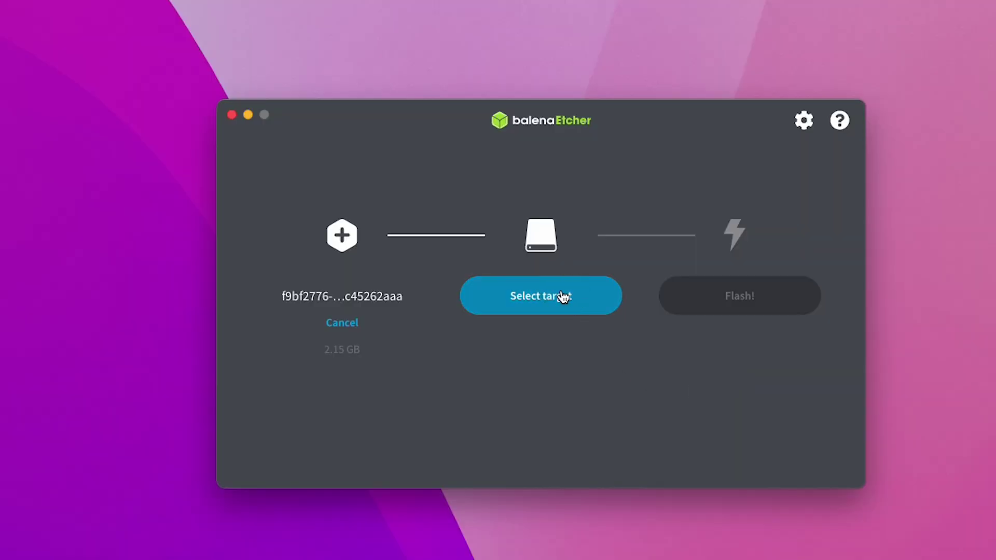
click(564, 297)
Step: Choose the 32 GB Apple SDXC Reader Media card as the flashing target
click(395, 257)
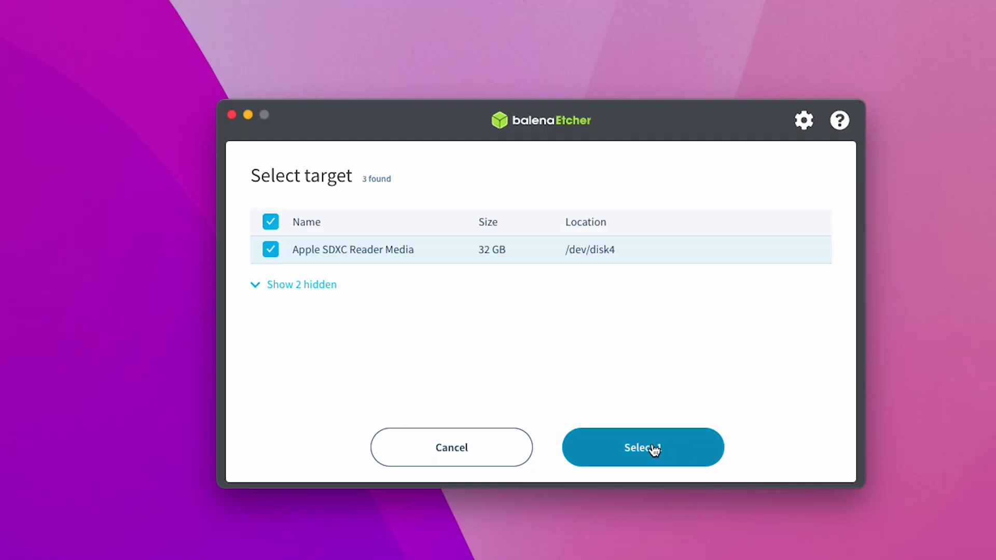
click(655, 451)
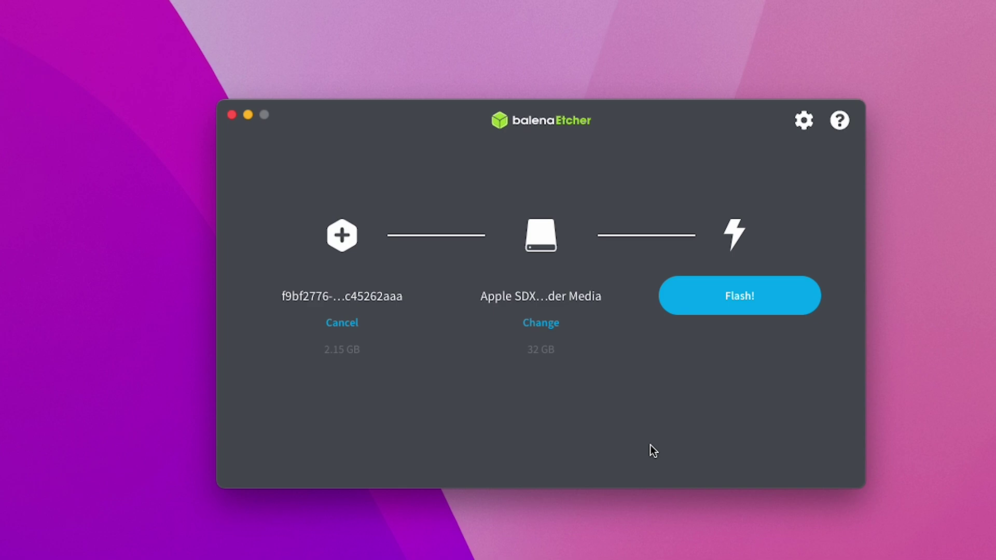
Step: Flash the Home Assistant OS image onto the 32 GB SD card
click(746, 304)
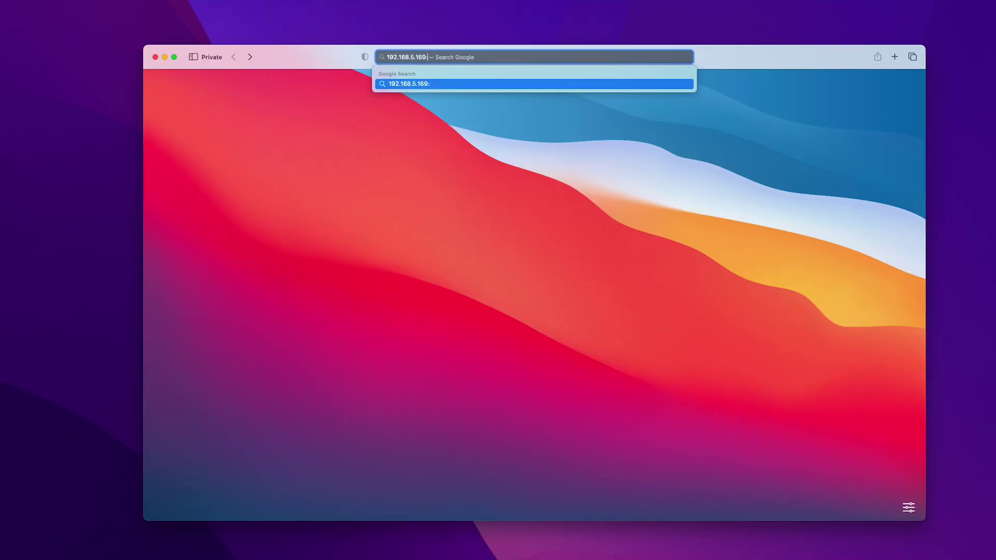
text(1)
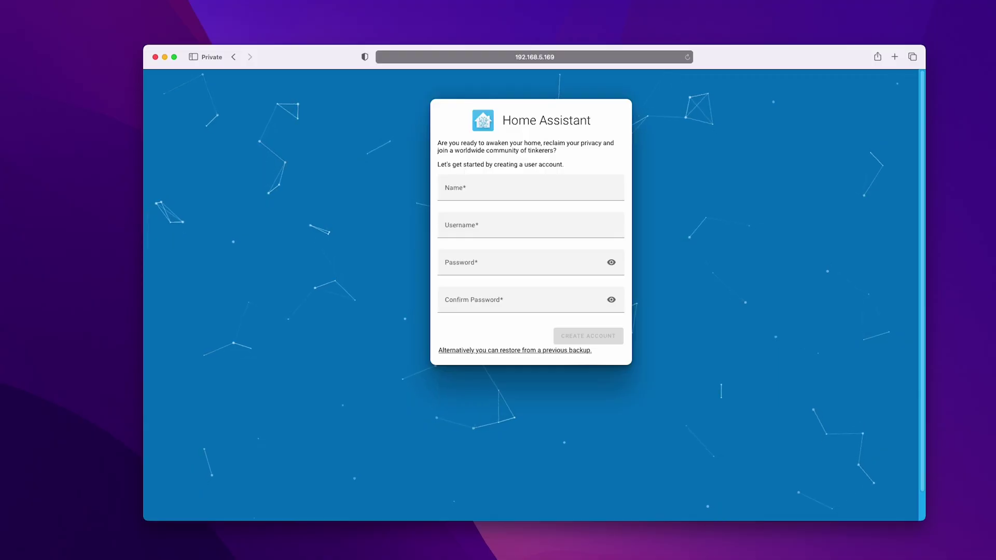
Step: Create the first Home Assistant user with the owner's full name and a confirmed password
click(530, 187)
text(Vijay Tupakul)
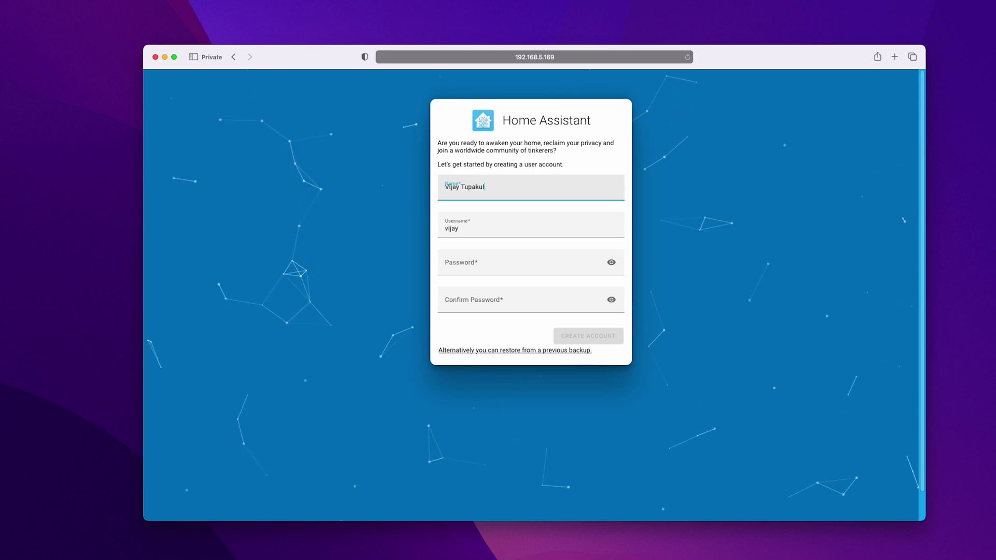
text(a)
key(Tab)
key(Tab)
text(password)
key(Tab)
key(Tab)
text(pa)
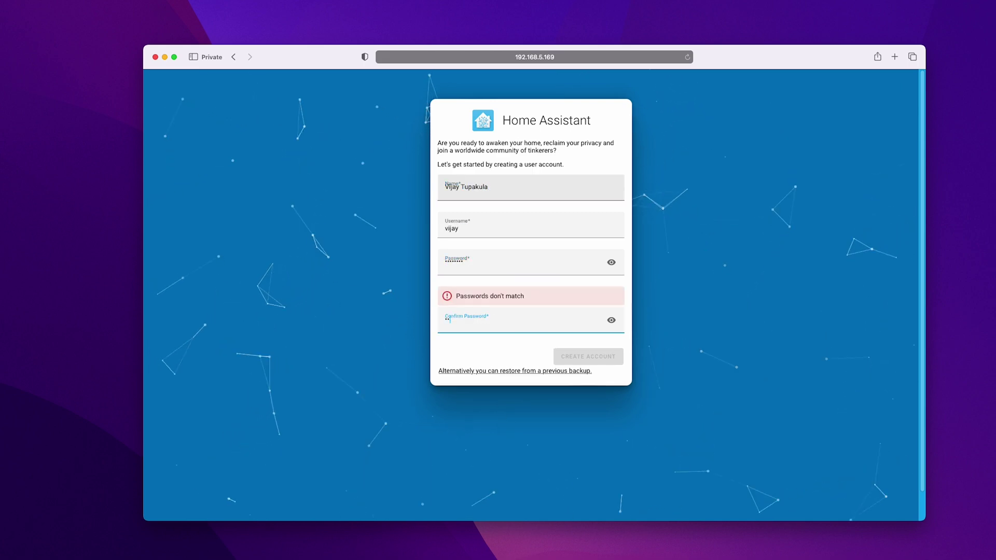
text(ssword)
click(578, 335)
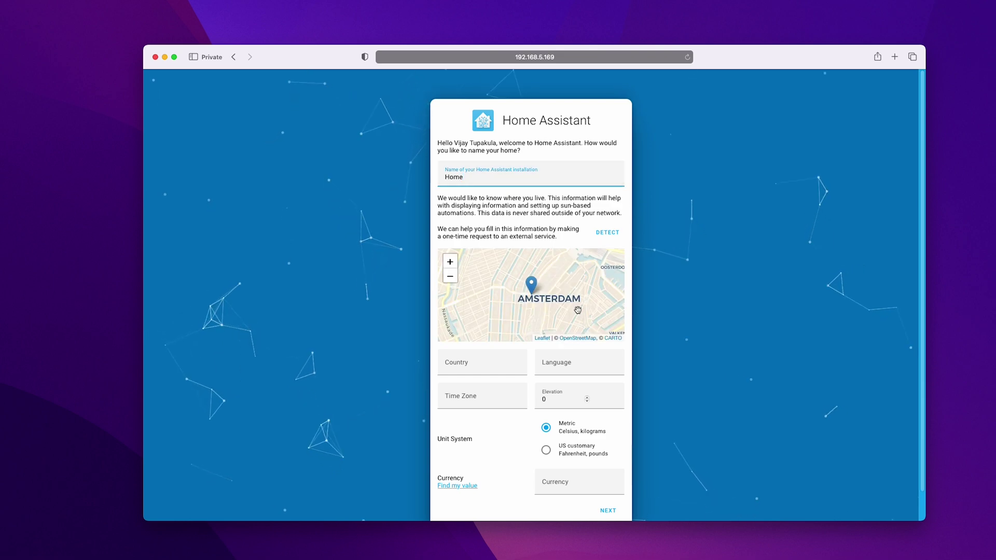
Step: Adjust the home marker on the map and confirm the America/Chicago location details
mouse_move(532, 283)
mouse_down()
mouse_move(444, 310)
mouse_move(524, 279)
mouse_up()
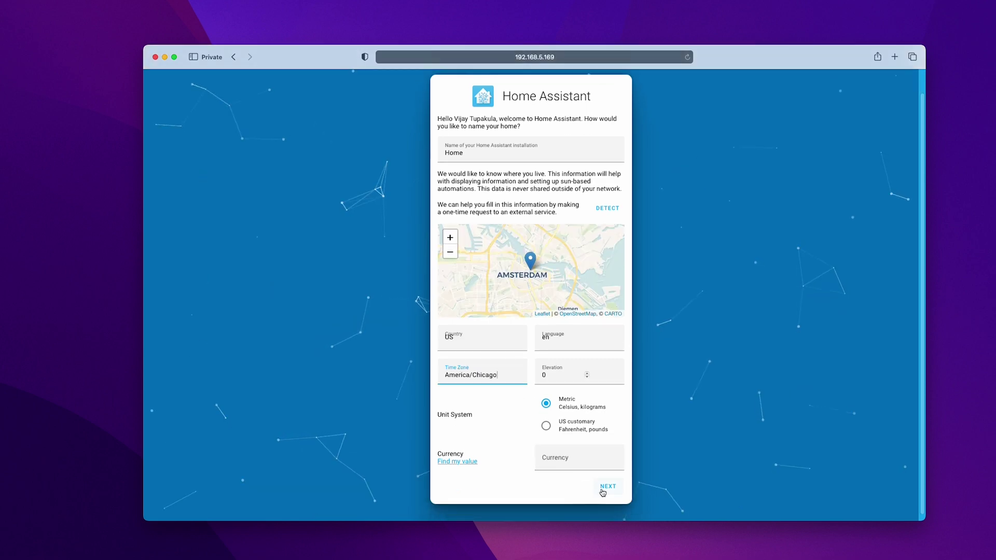
click(602, 491)
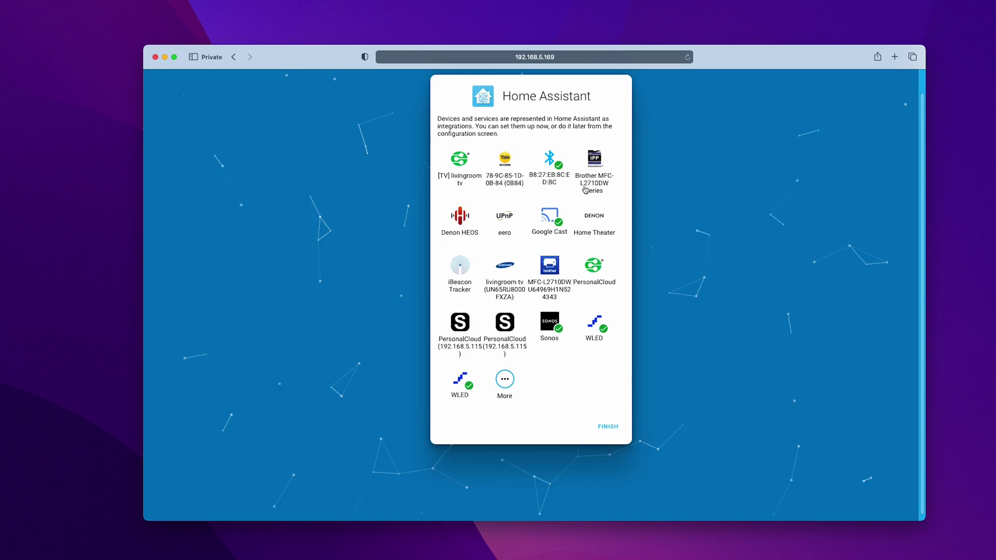
Step: Add the discovered Brother MFC-L2710DW printer and assign it to a newly created 'Office' area
click(585, 190)
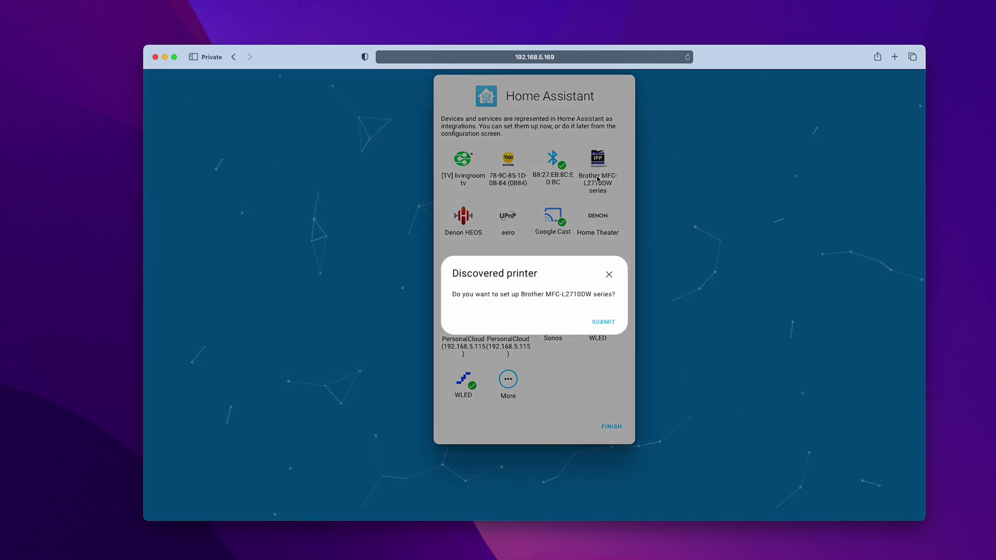
click(602, 323)
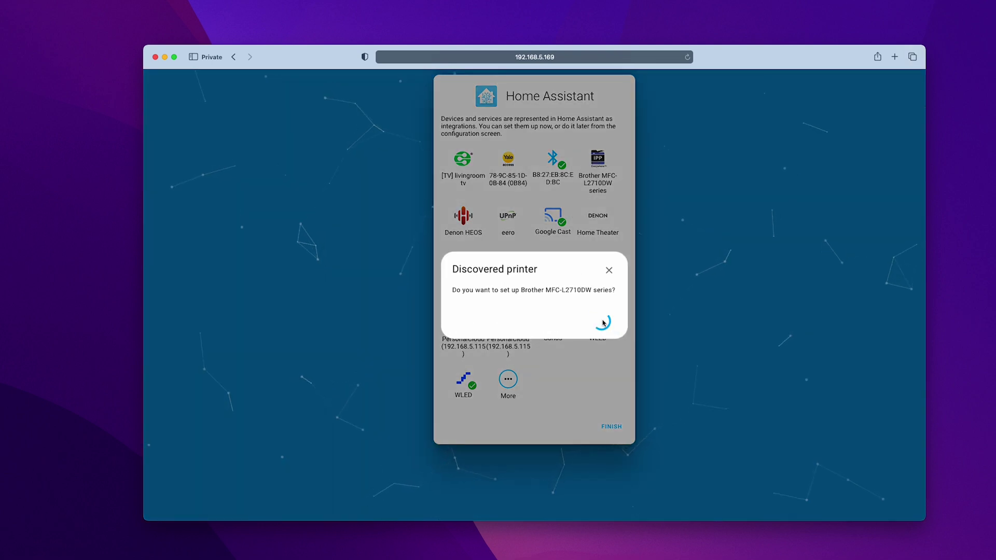
click(534, 324)
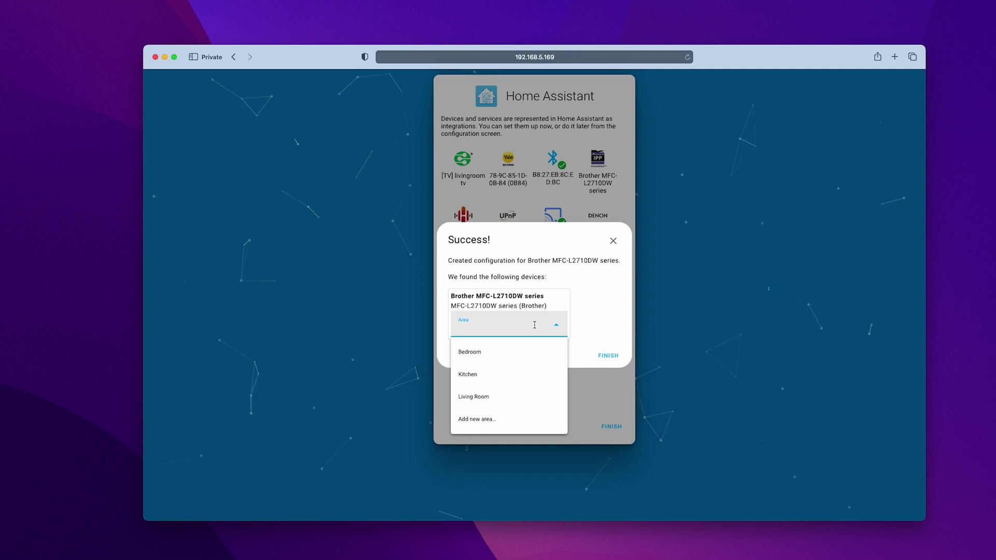
text(Office)
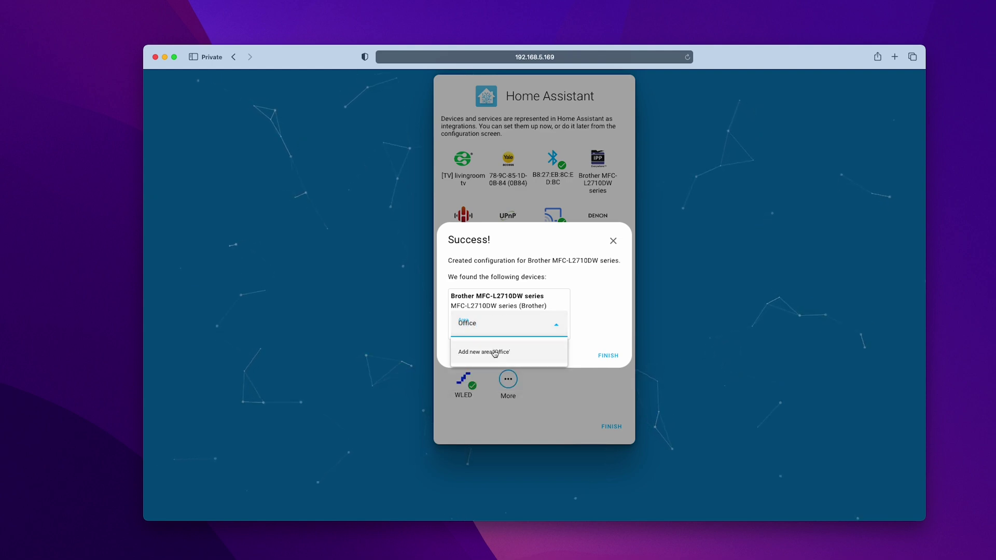
click(495, 353)
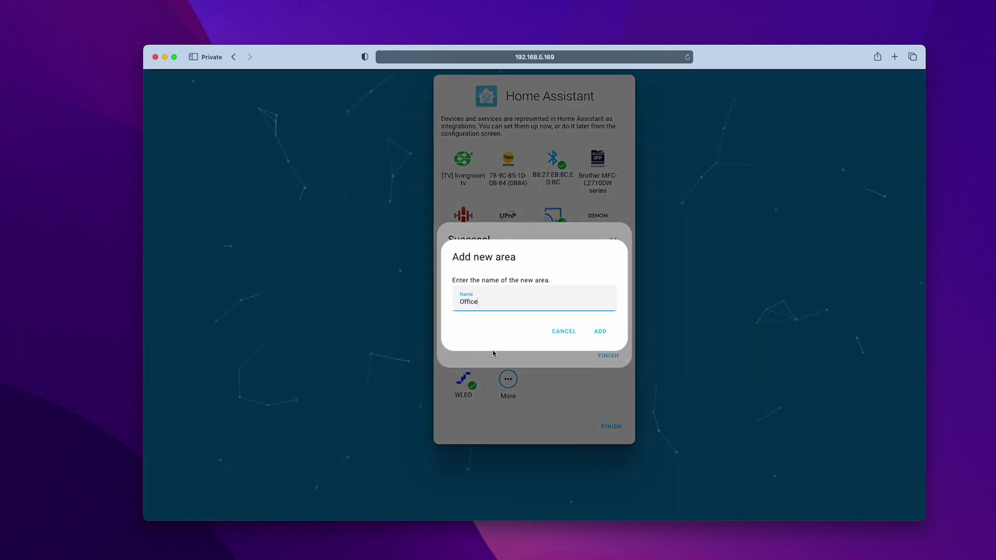
click(591, 333)
click(604, 355)
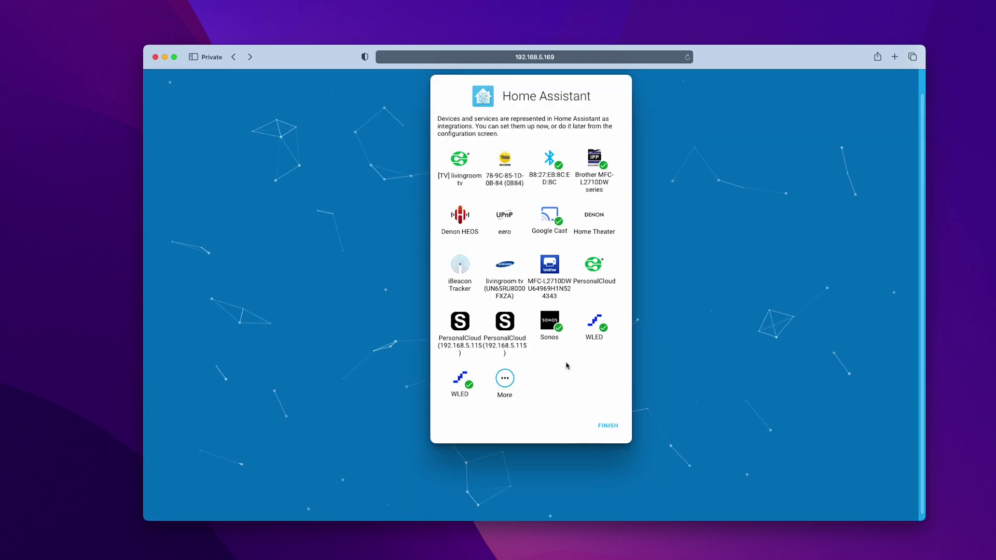
Step: Finish onboarding, then switch the first WLED light on and back off
click(607, 426)
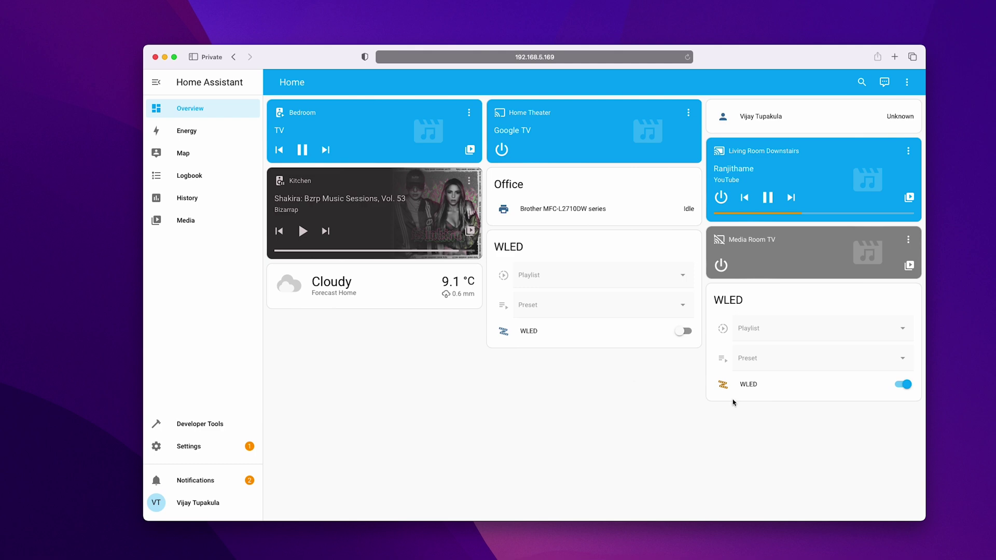
click(685, 333)
click(685, 332)
click(203, 452)
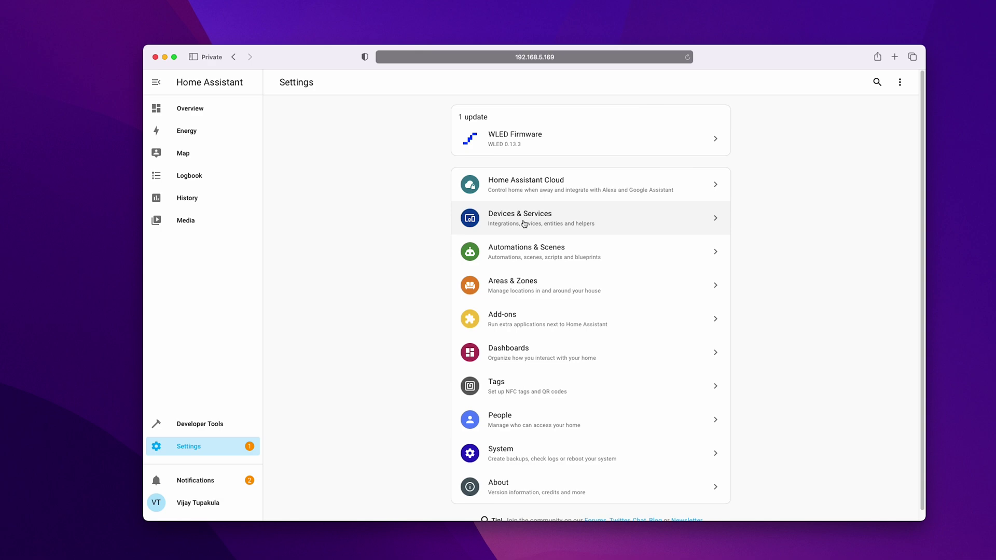
Step: Start the TP-Link Kasa Smart integration with an empty host to discover devices
click(522, 221)
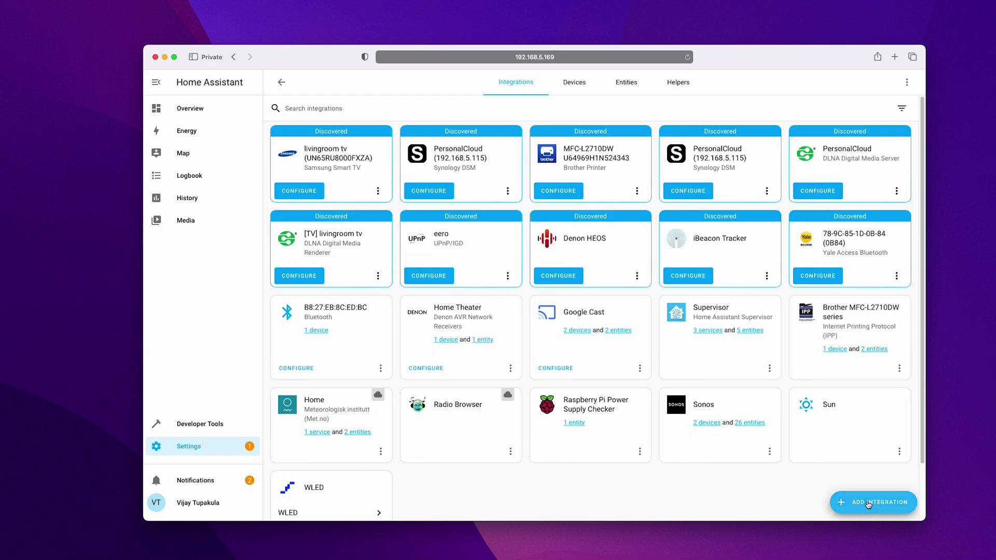
click(870, 503)
text(kasa)
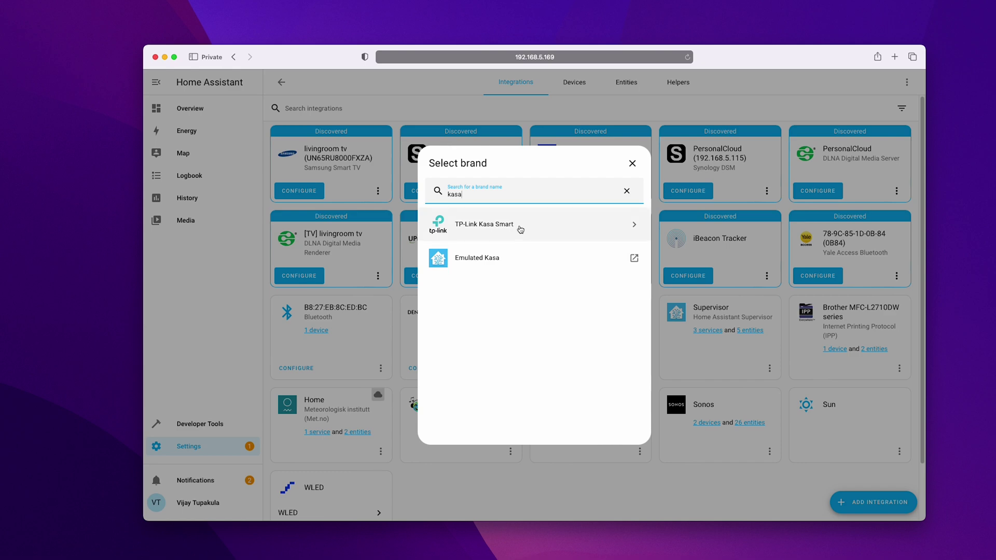
click(533, 230)
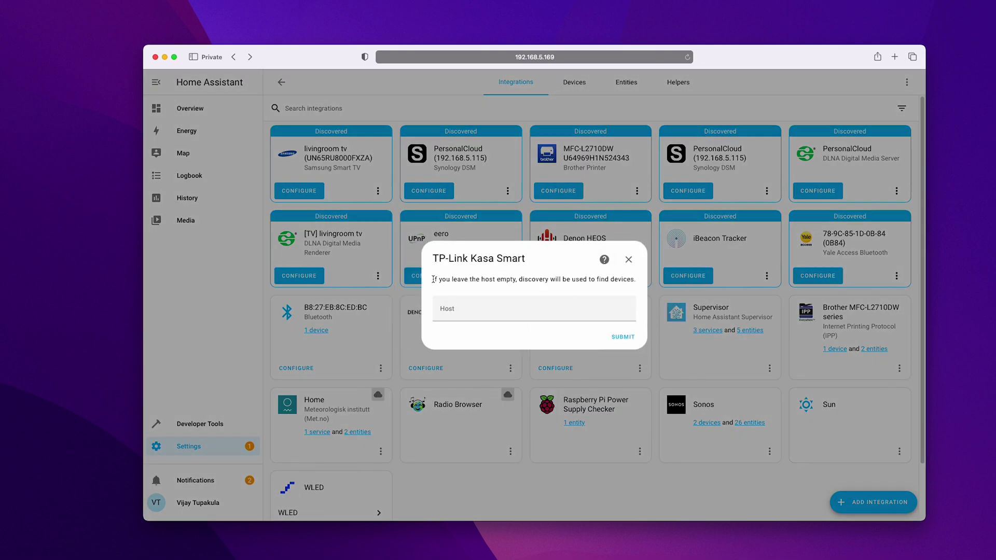
drag(434, 279, 638, 299)
click(624, 338)
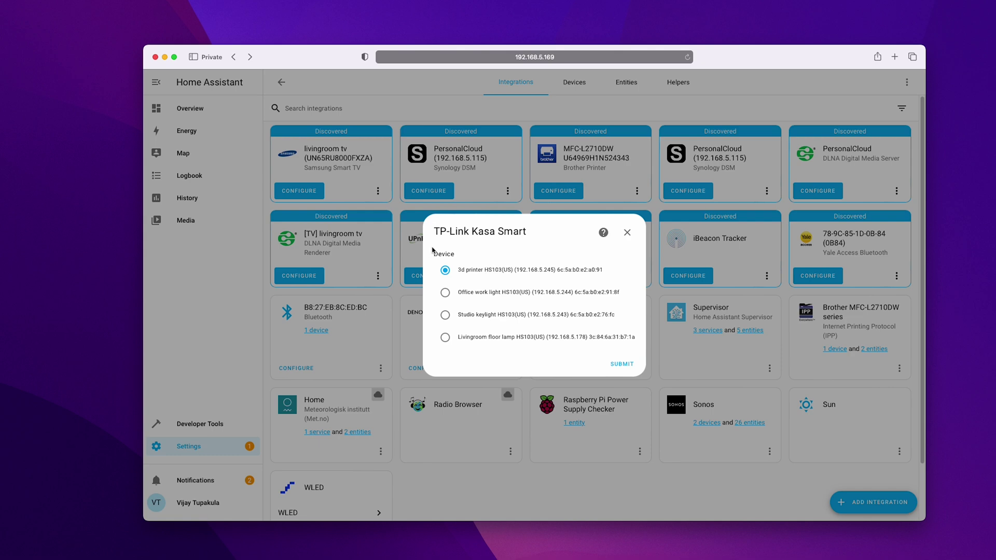
Step: Add the discovered Office work light plug and place it in the Office area
click(491, 294)
click(618, 365)
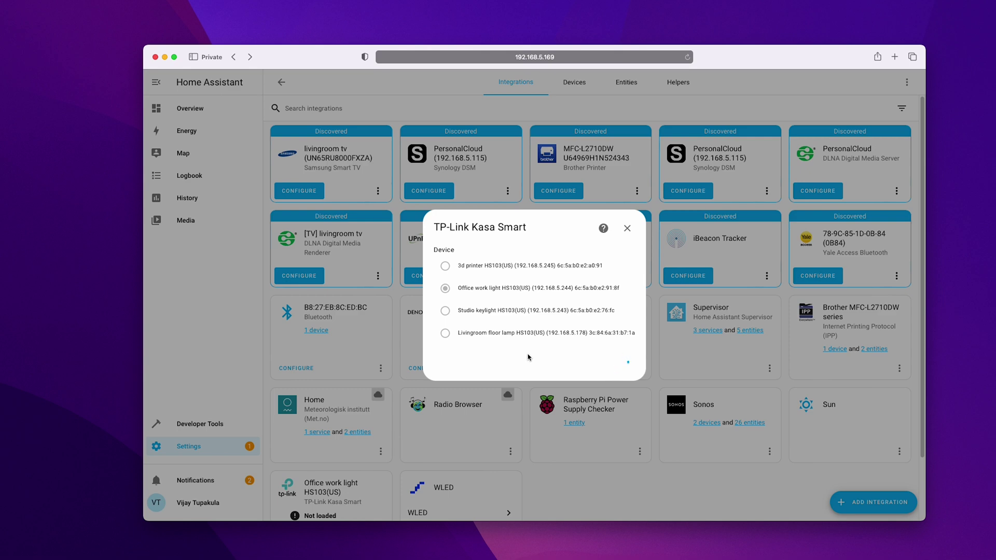
click(506, 324)
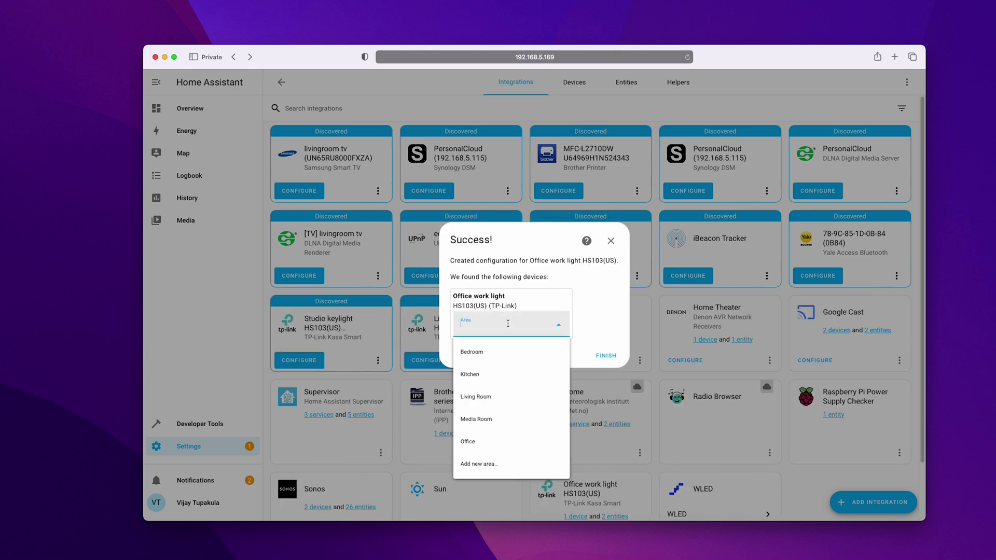
click(474, 442)
click(606, 355)
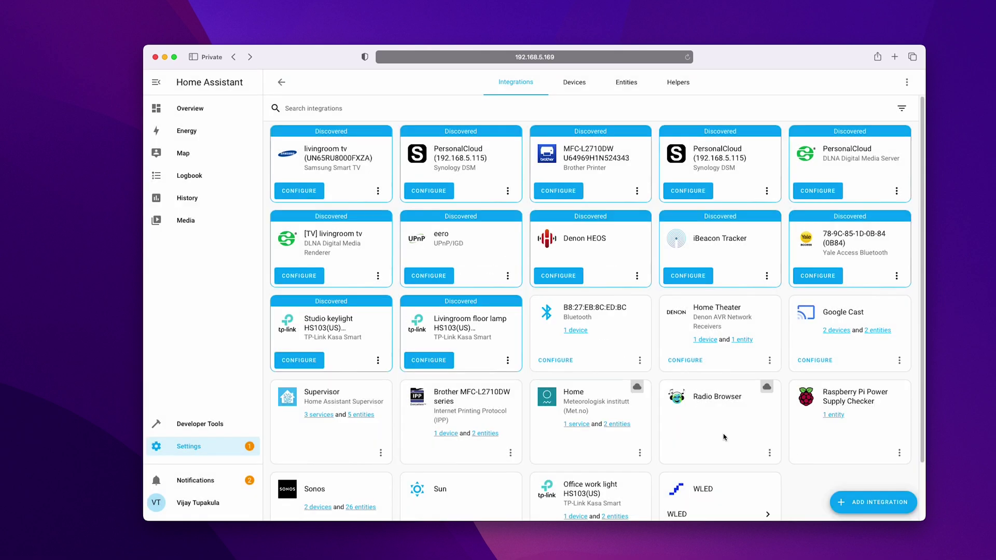
scroll(723, 439, down, 2)
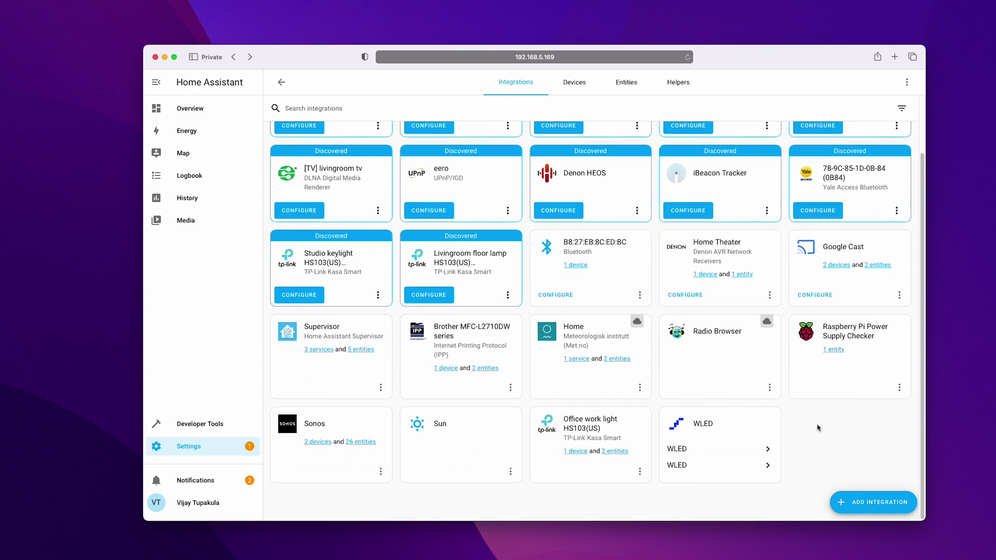
Step: Open the Office work light device page and switch the plug on, then off
click(576, 451)
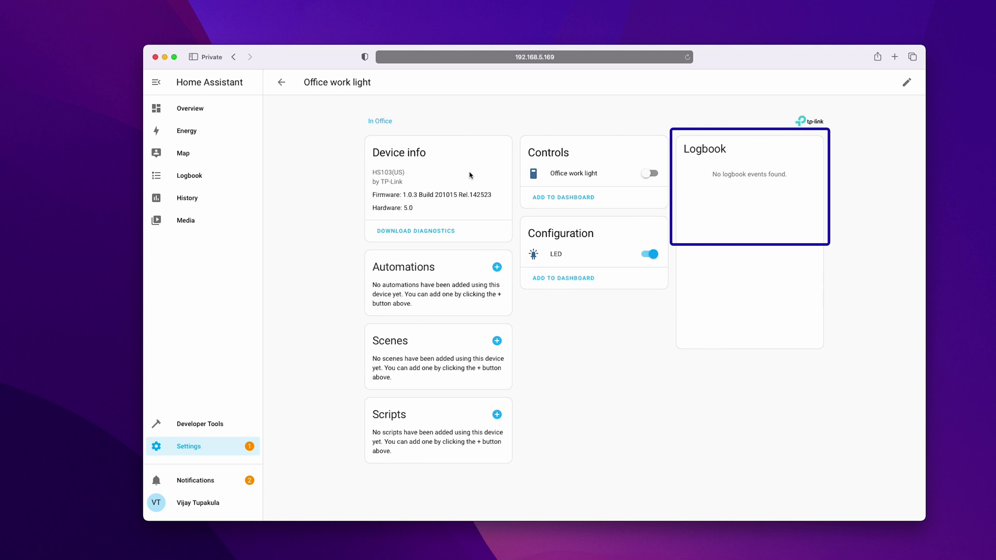
click(650, 173)
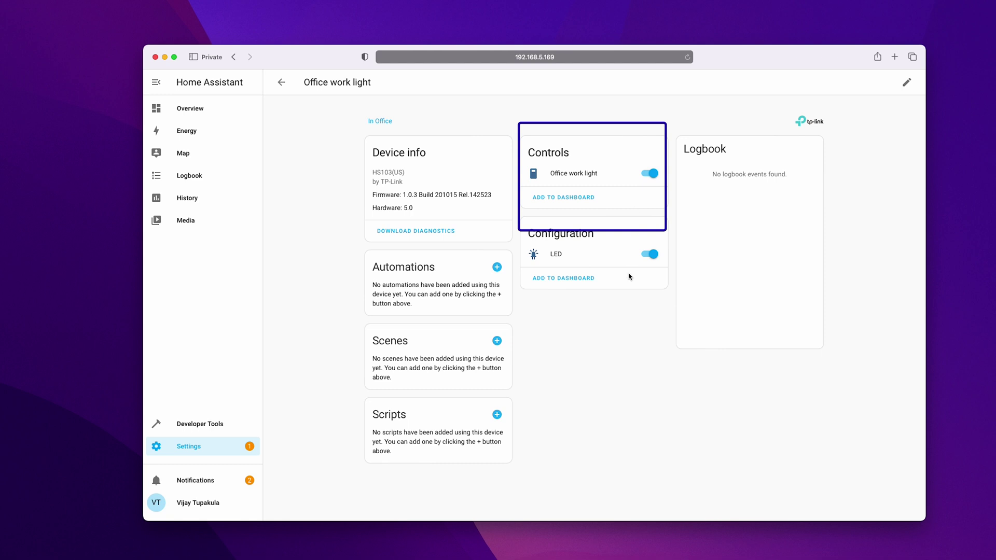
click(652, 174)
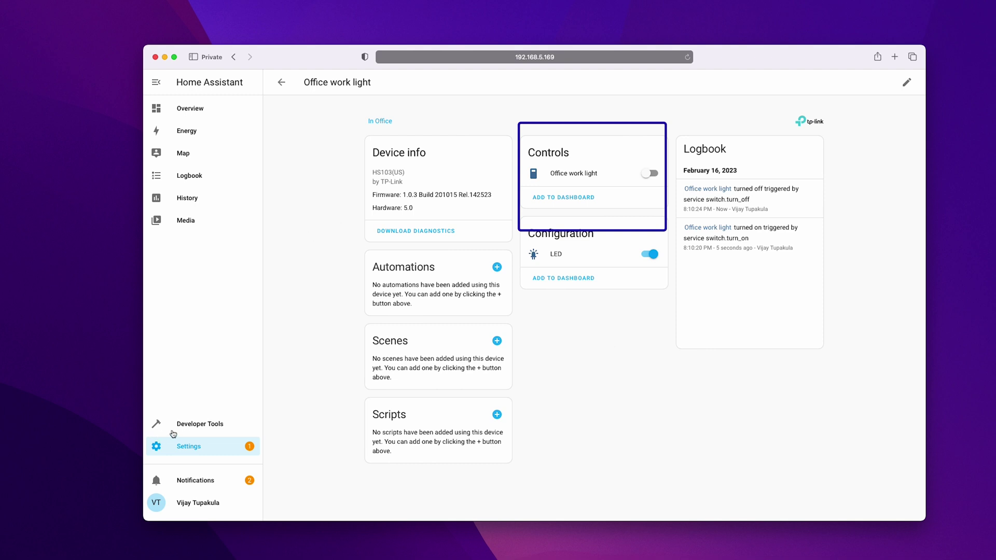
Step: Create a new automation from Settings > Automations & Scenes, starting with an empty automation
click(189, 448)
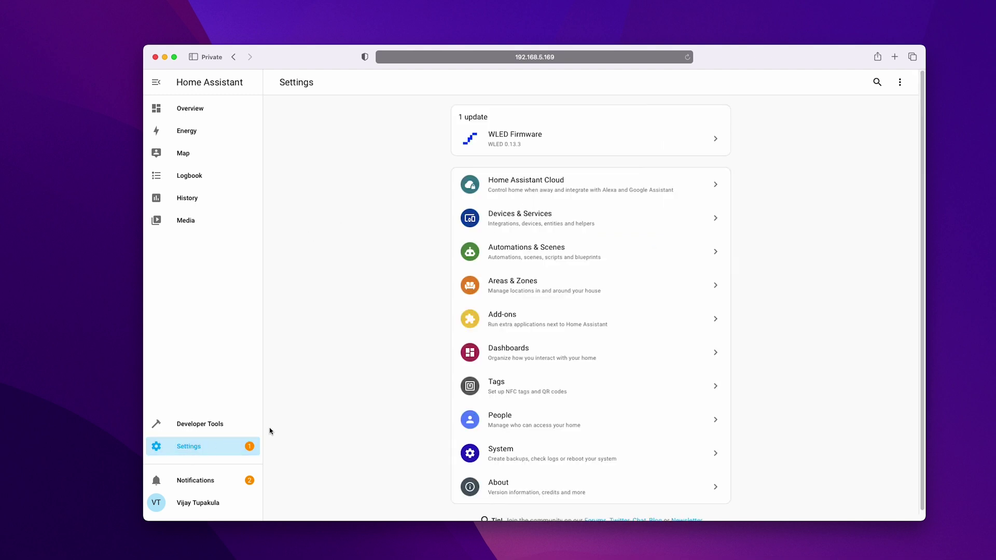
click(520, 260)
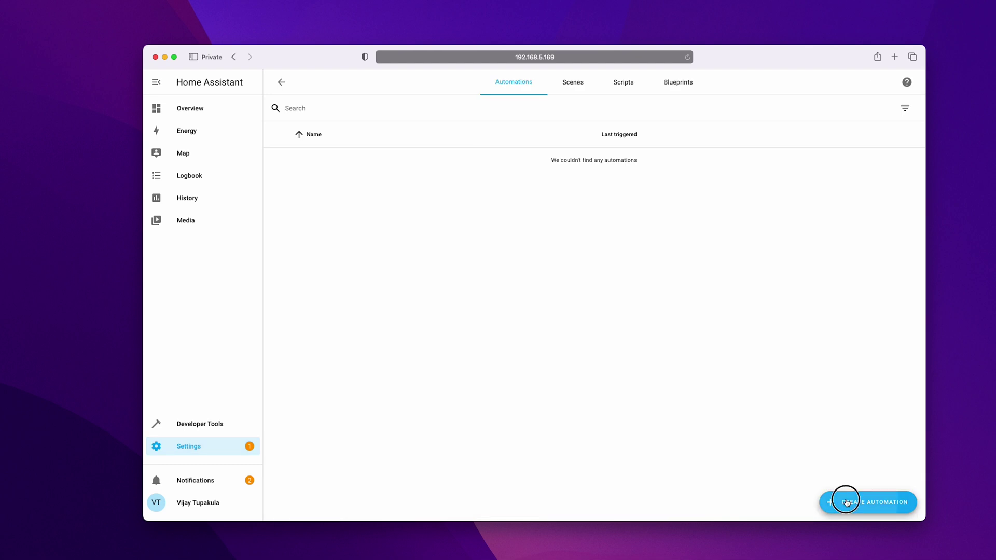
click(833, 502)
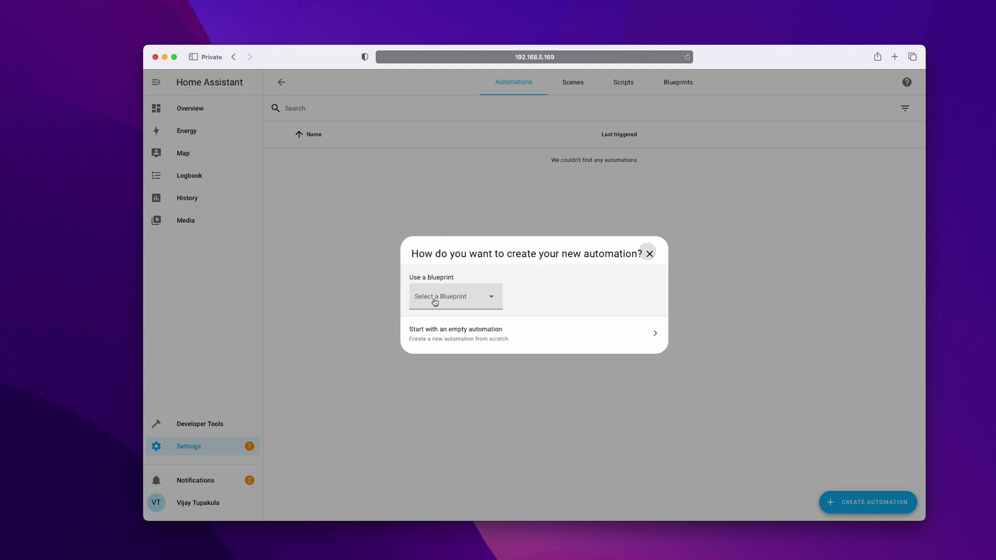
click(570, 343)
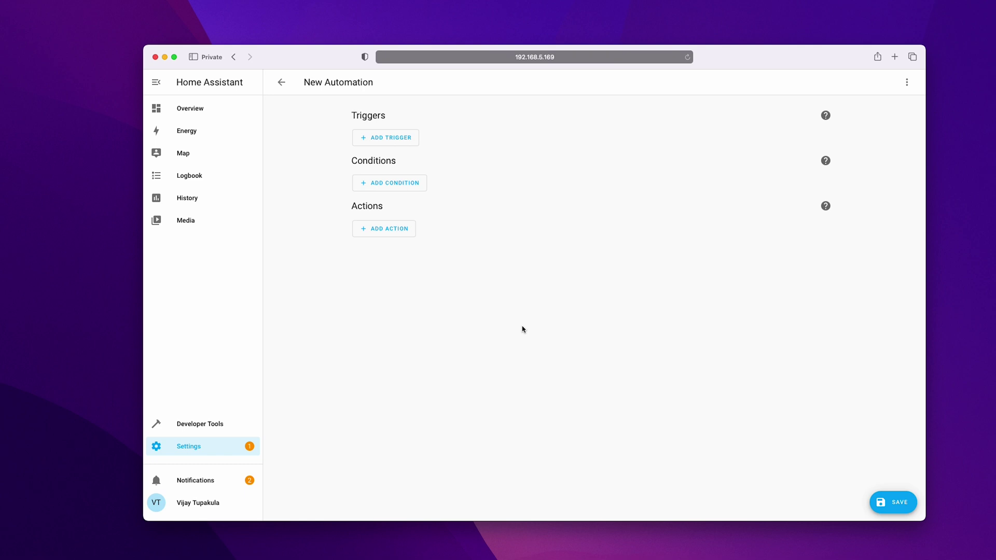
click(403, 139)
Step: Add a Sun trigger that fires at sunset, leaving conditions empty
click(406, 314)
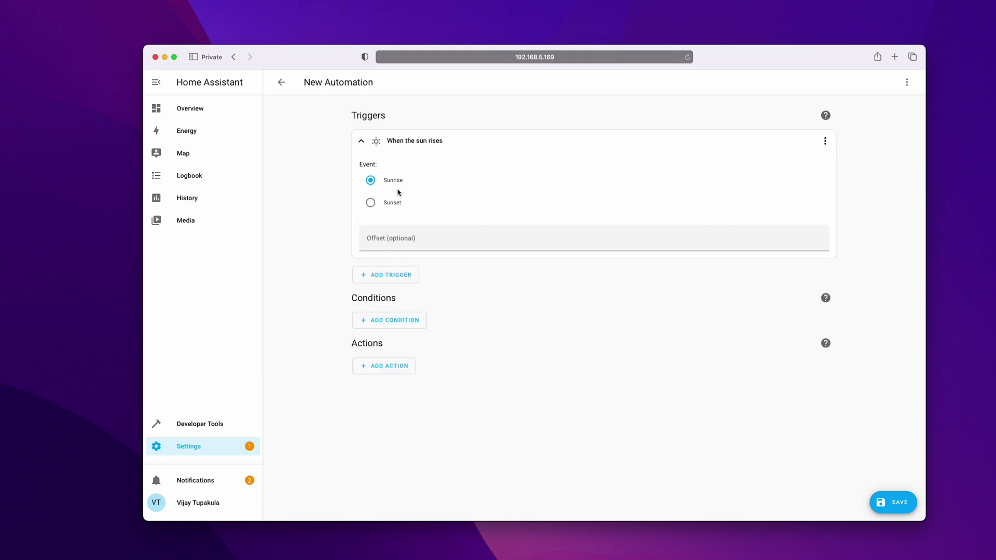
click(391, 206)
click(403, 320)
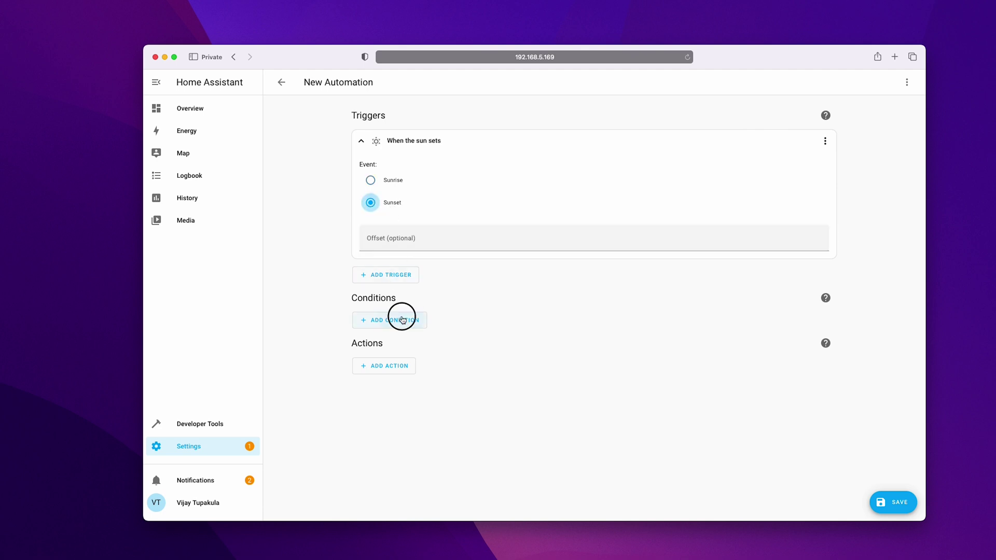
click(496, 321)
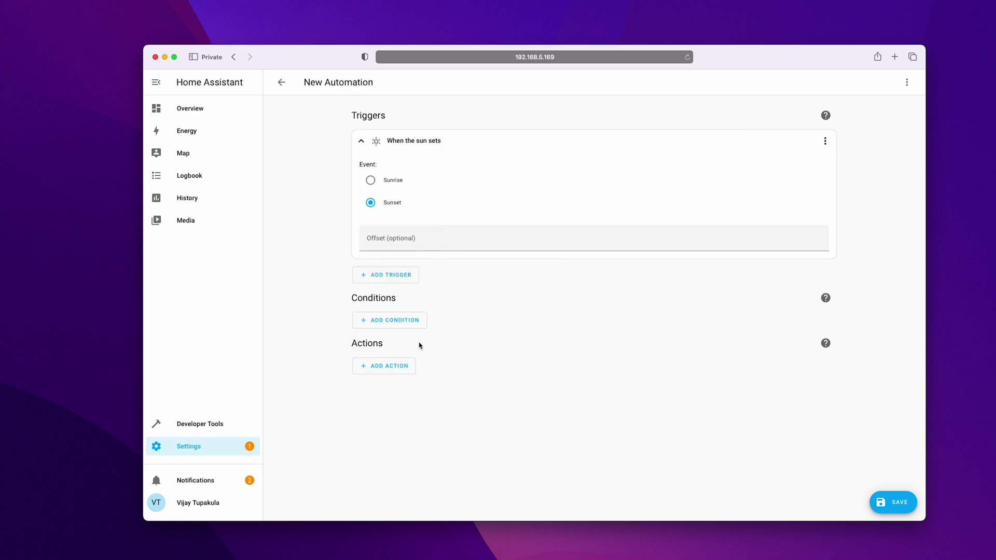
Step: Add a Device action that turns on Office work light
click(388, 367)
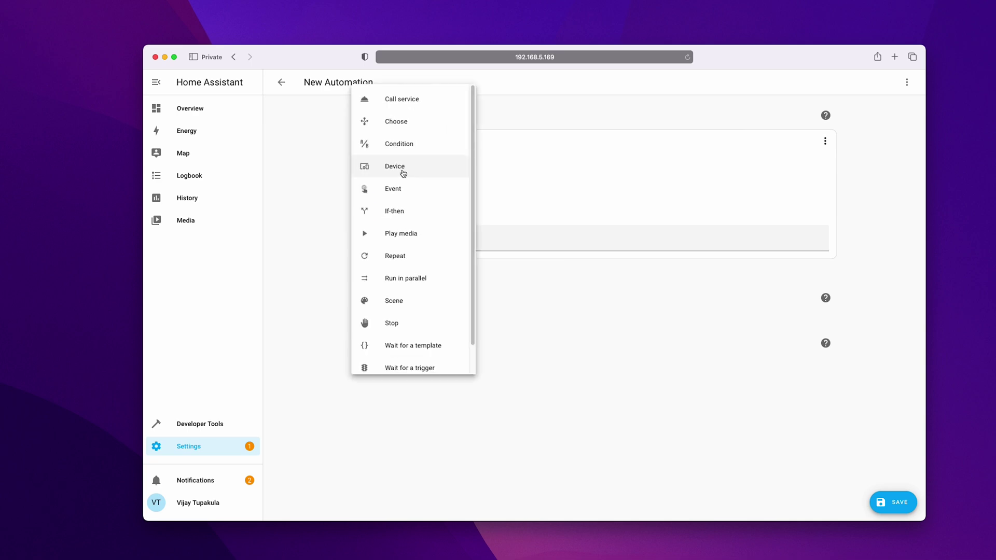
click(403, 173)
click(427, 404)
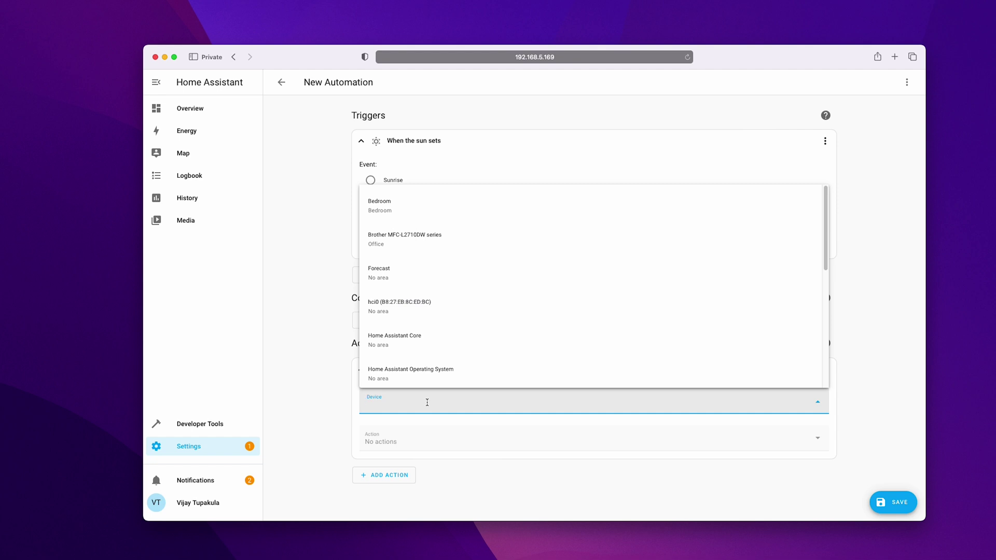
text(of)
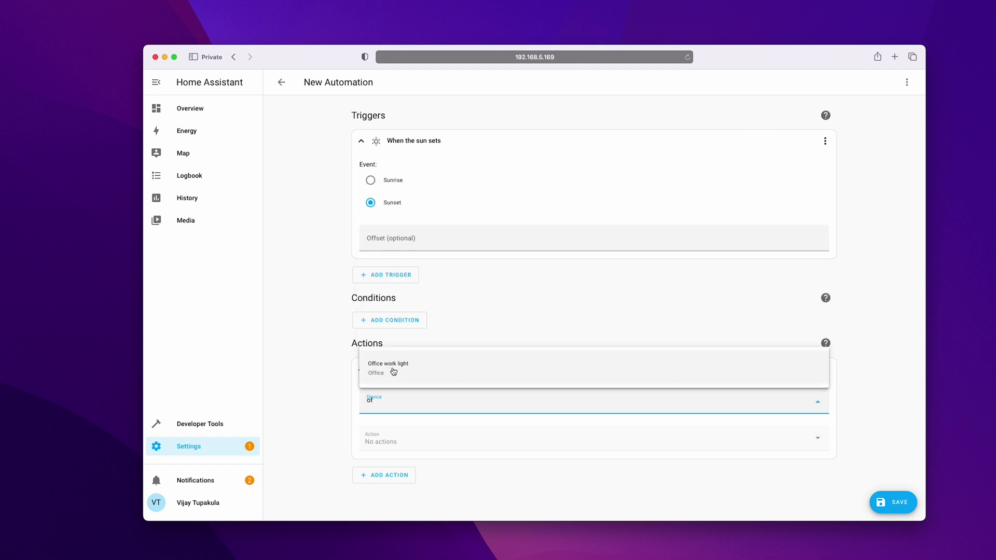
click(394, 369)
click(455, 445)
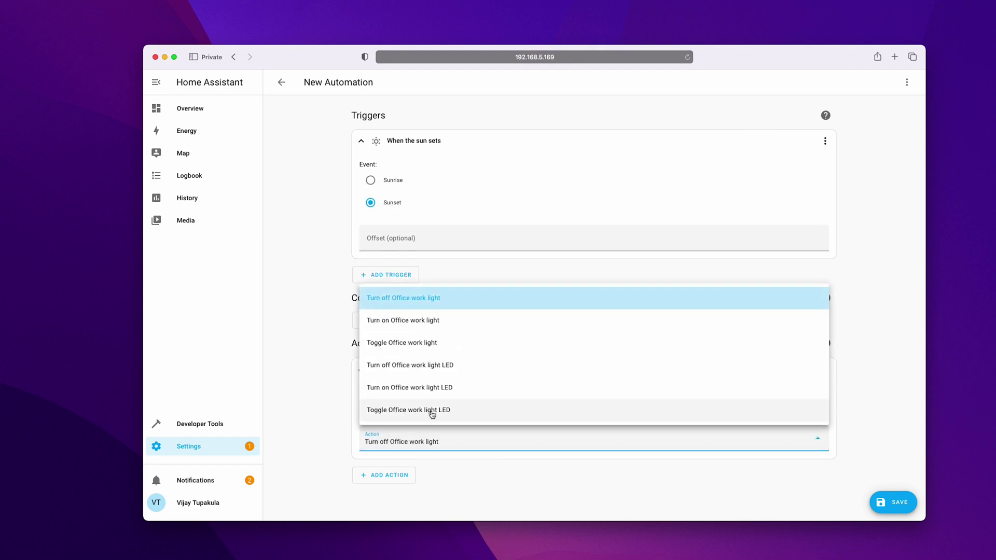
click(423, 332)
Step: Save the automation as 'Turn ON Office Light in the evening'
key(super+s)
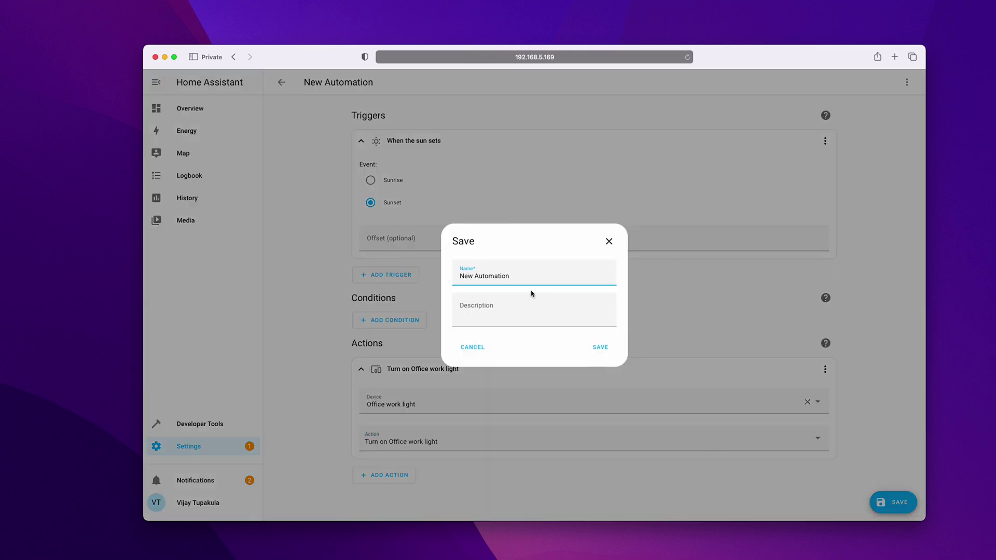
text(Turn ON Office Light in the evening)
click(587, 346)
Step: Run the action to test that Office work light turns on
click(826, 262)
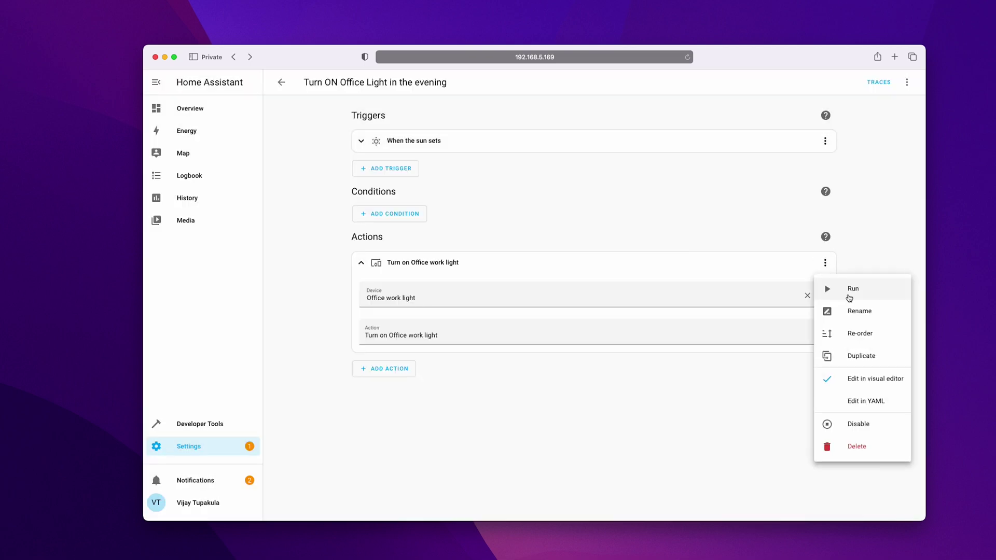
click(851, 293)
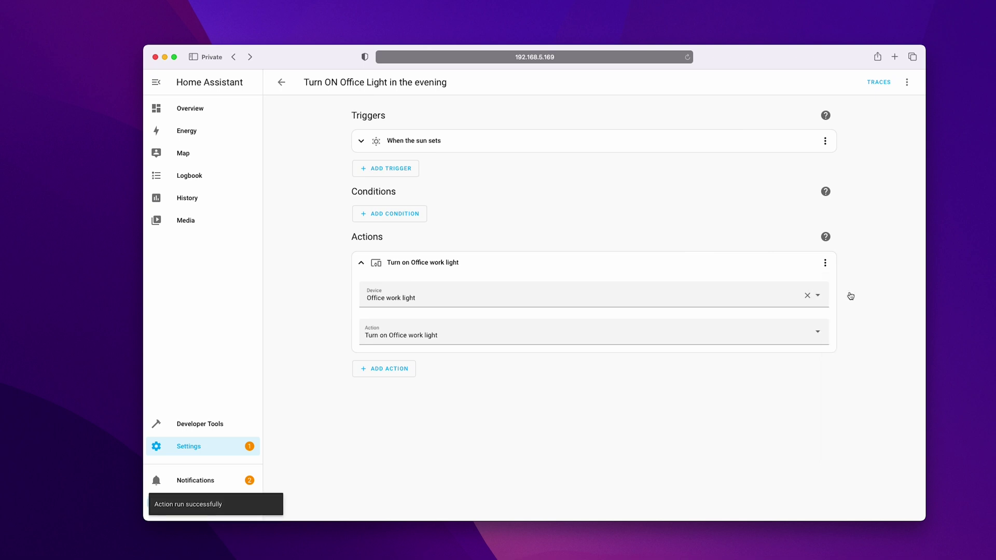
click(907, 82)
click(849, 134)
Step: Give the new scene the mdi:desk-lamp icon and assign it to the Office area
key(super+bracketleft)
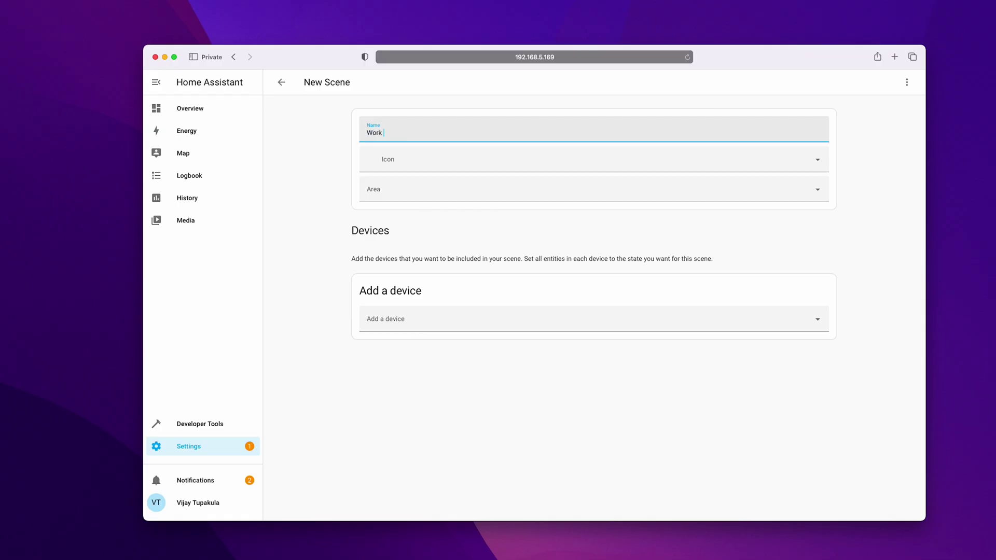
text(s)
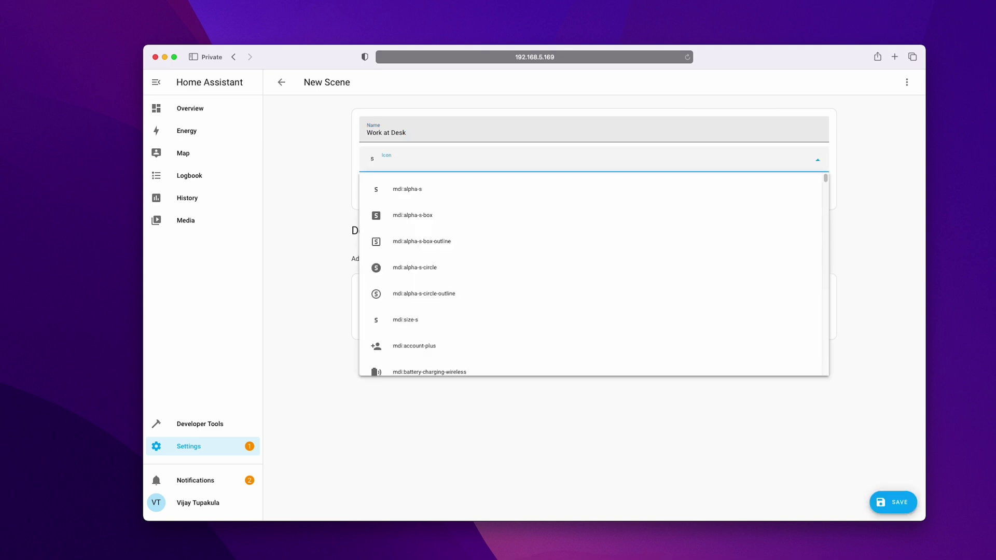
text(k)
click(496, 189)
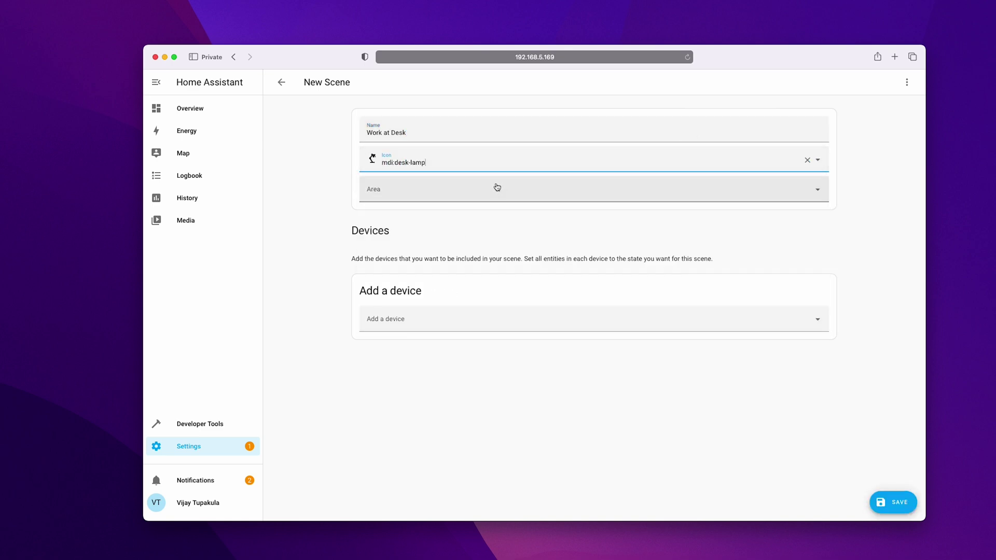
click(420, 196)
click(394, 305)
Step: Add the Office work light device to the scene
click(415, 322)
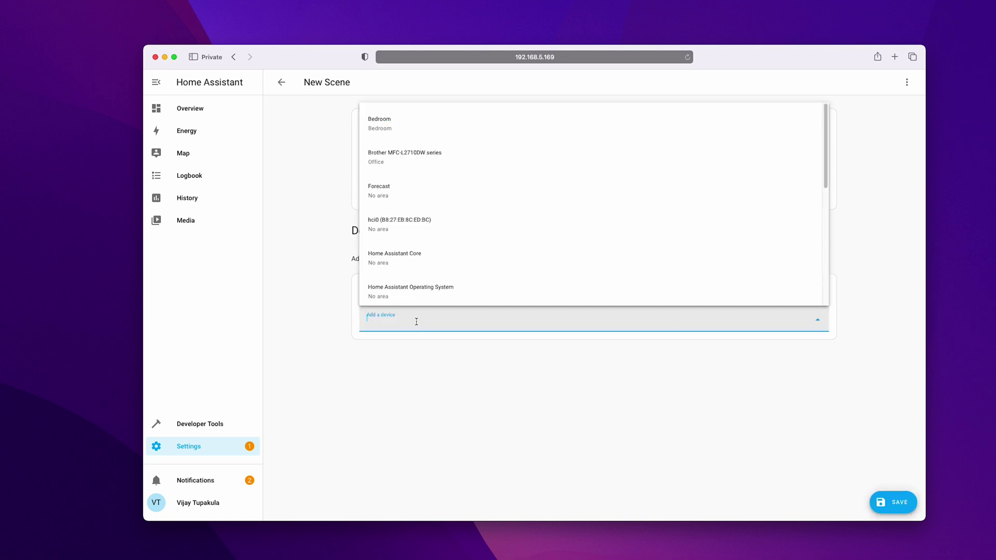
scroll(440, 269, down, 6)
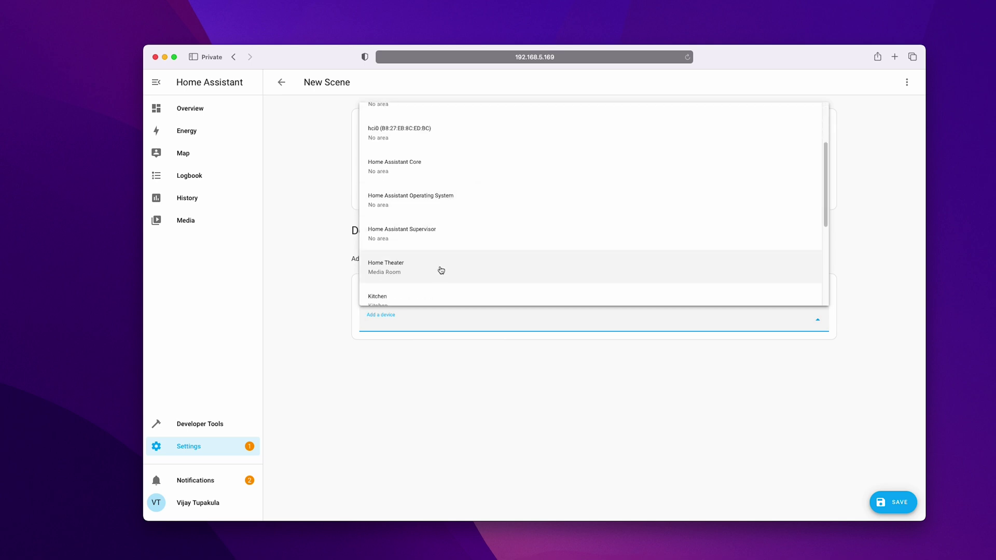
click(440, 220)
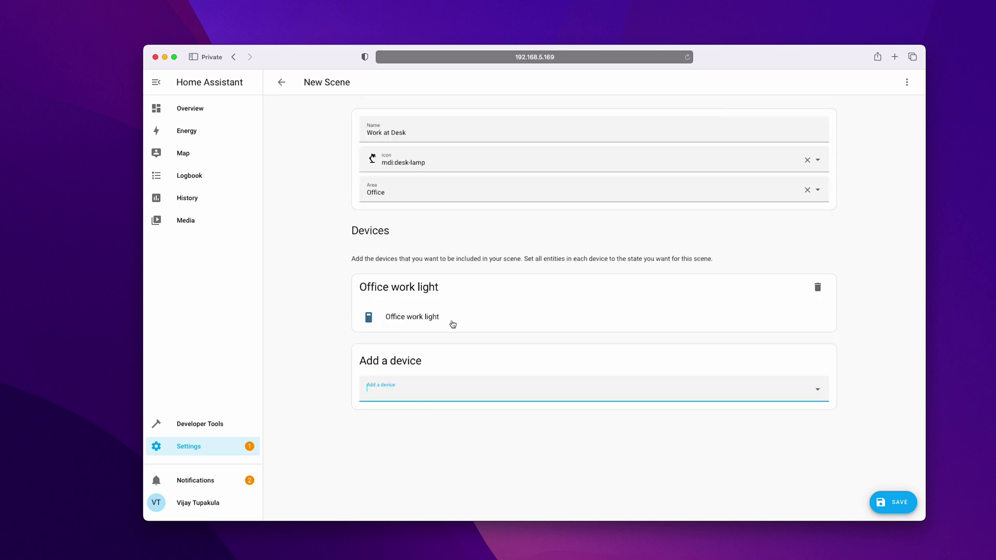
click(373, 320)
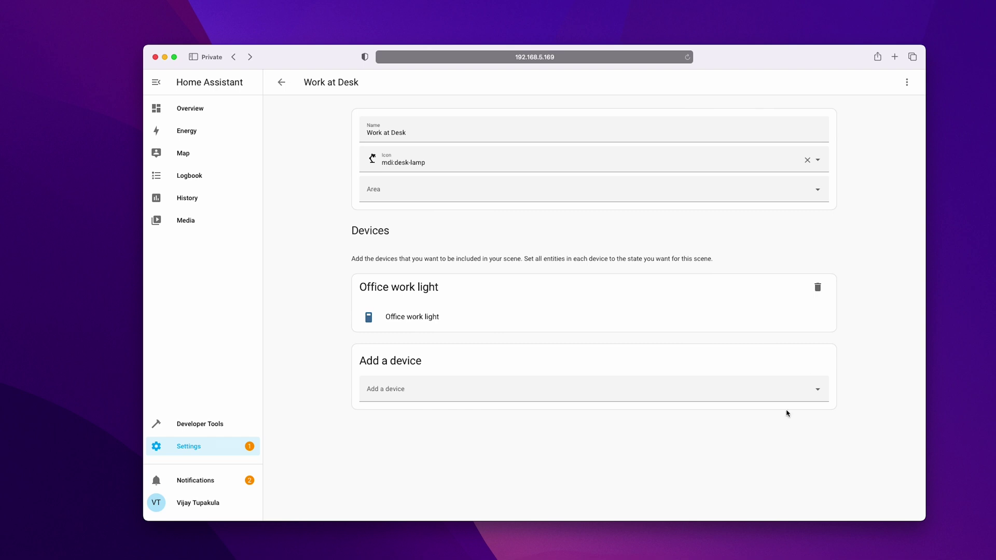
Step: Leave the scene editor and return to the Scenes list showing Work at Desk
click(281, 82)
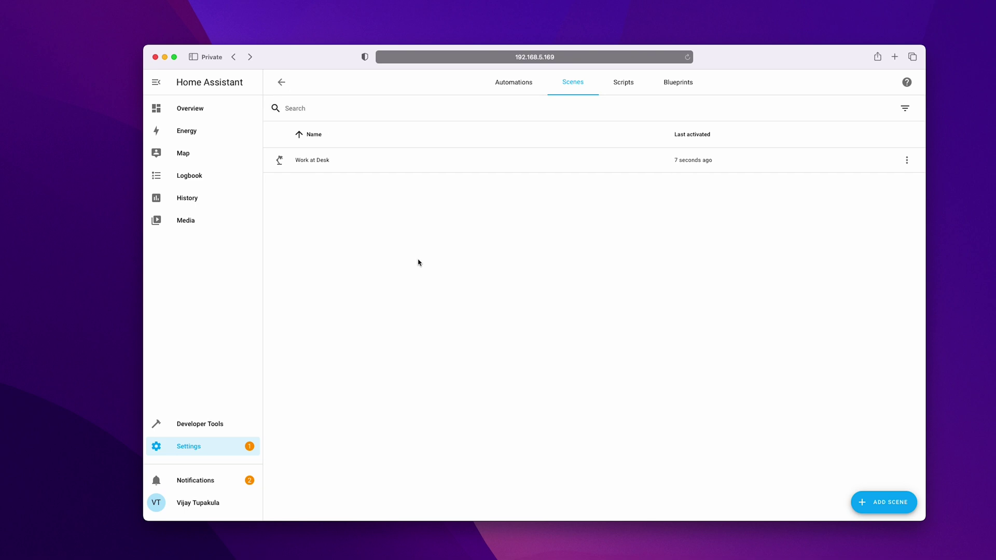